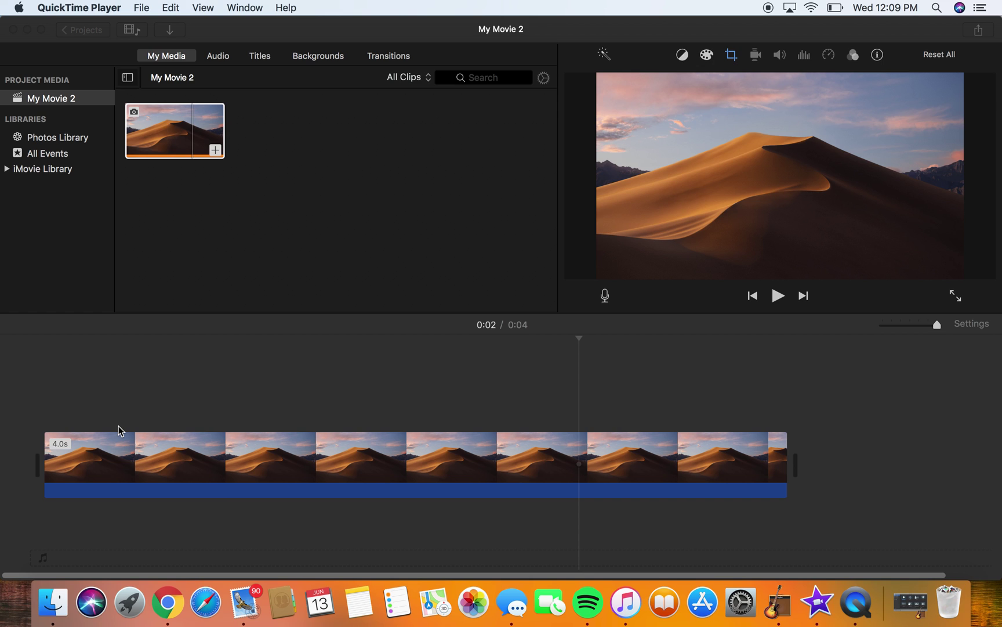
Bring iMovie forward and play the 4-second desert still twice from its start.
{"action": "left_click", "coordinate": [18, 476]}
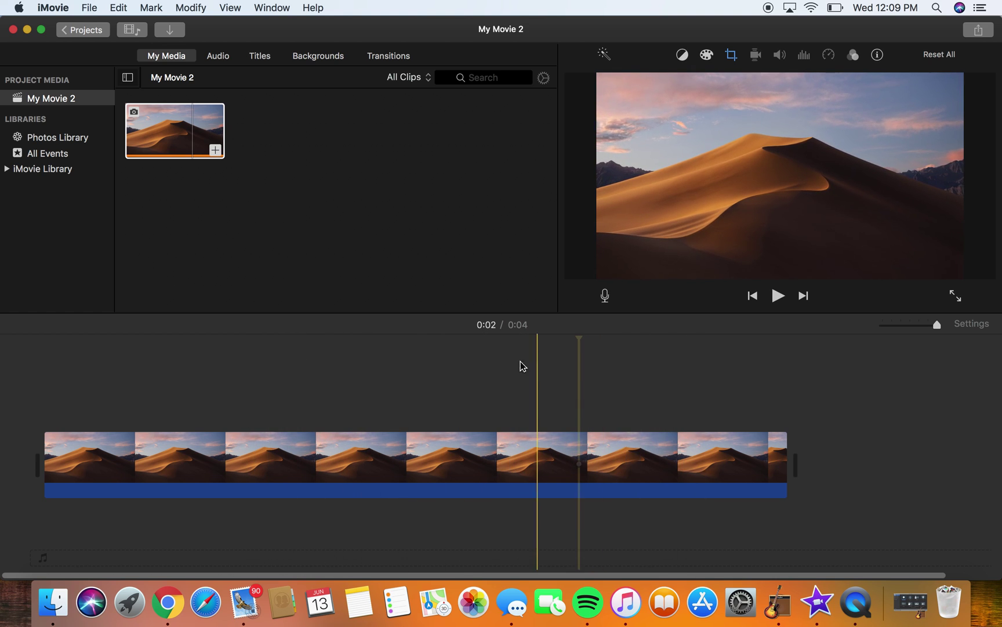
{"action": "left_click", "coordinate": [42, 403]}
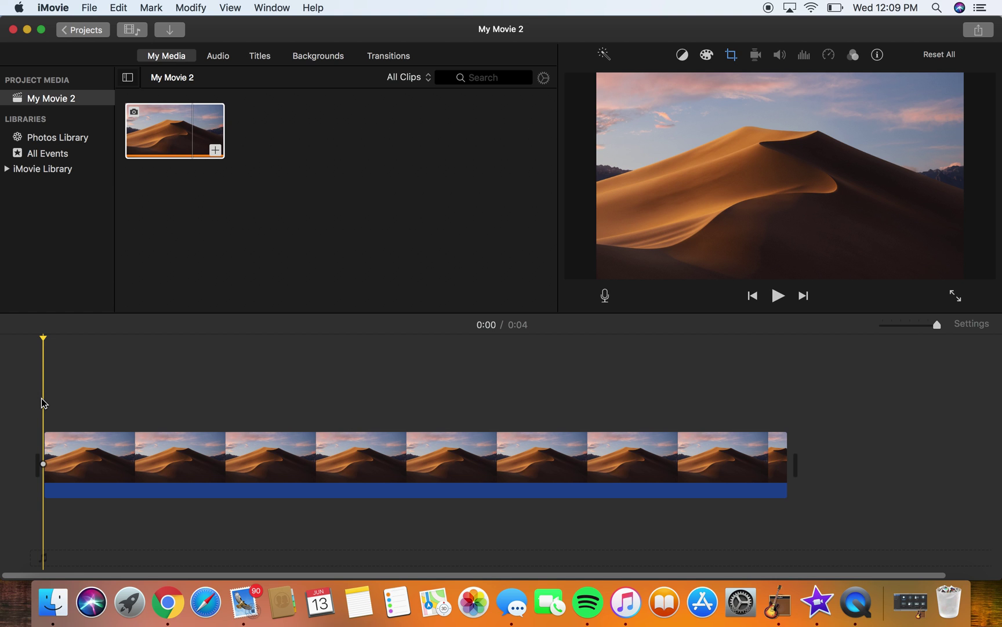
{"action": "key", "text": "space"}
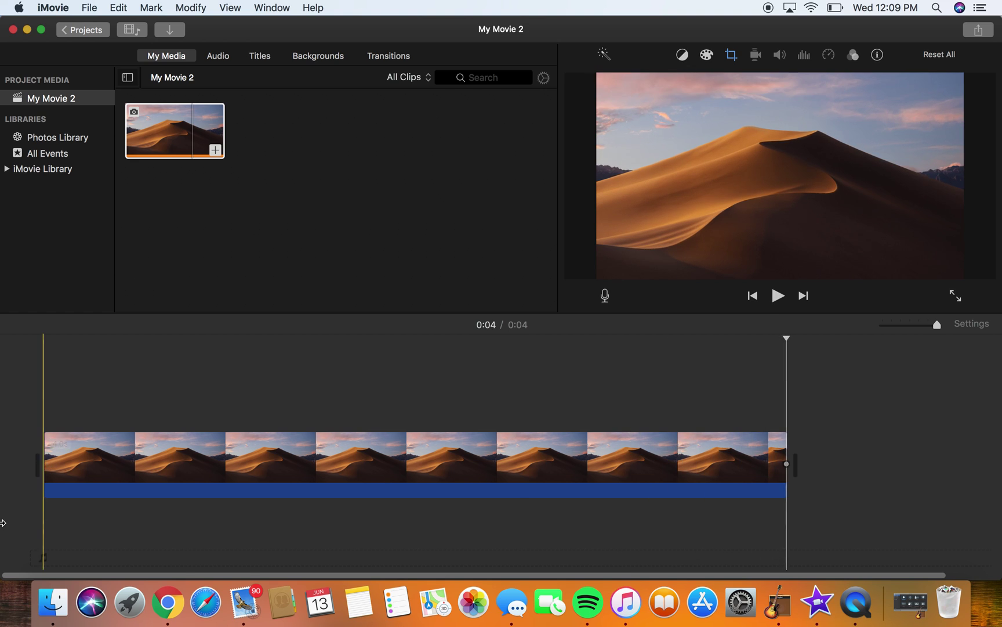
{"action": "left_click", "coordinate": [42, 398]}
{"action": "key", "text": "space"}
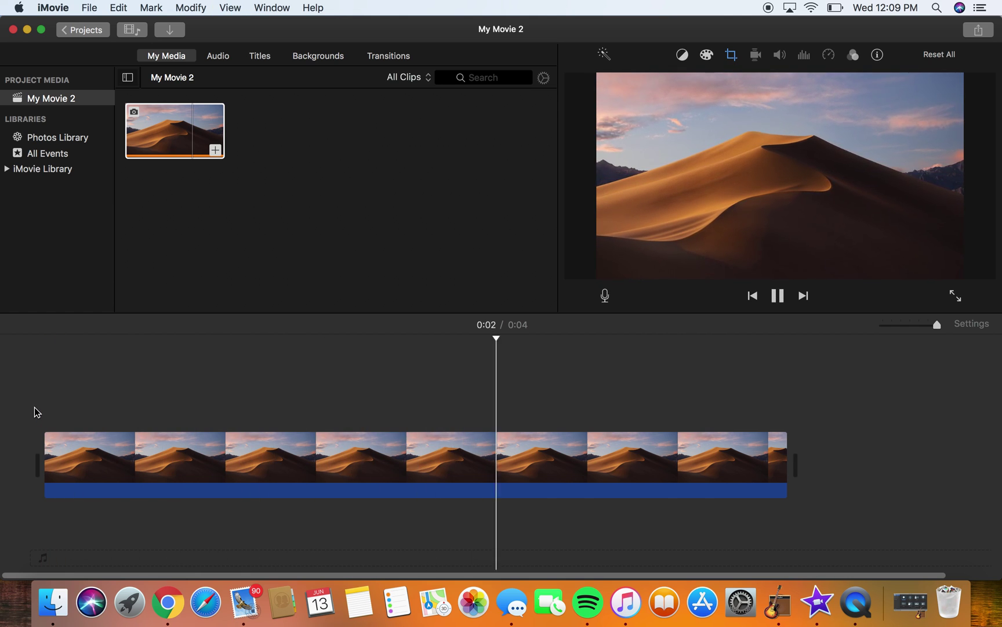
Reposition the dune clip's Ken Burns start frame just inside the full image.
{"action": "left_click", "coordinate": [375, 459]}
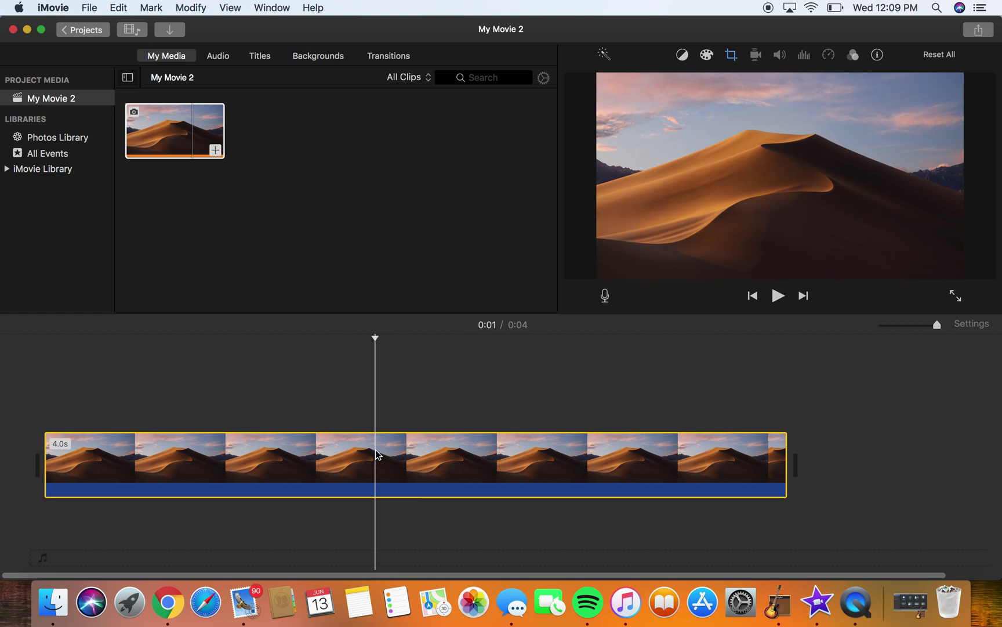
{"action": "left_click", "coordinate": [732, 55]}
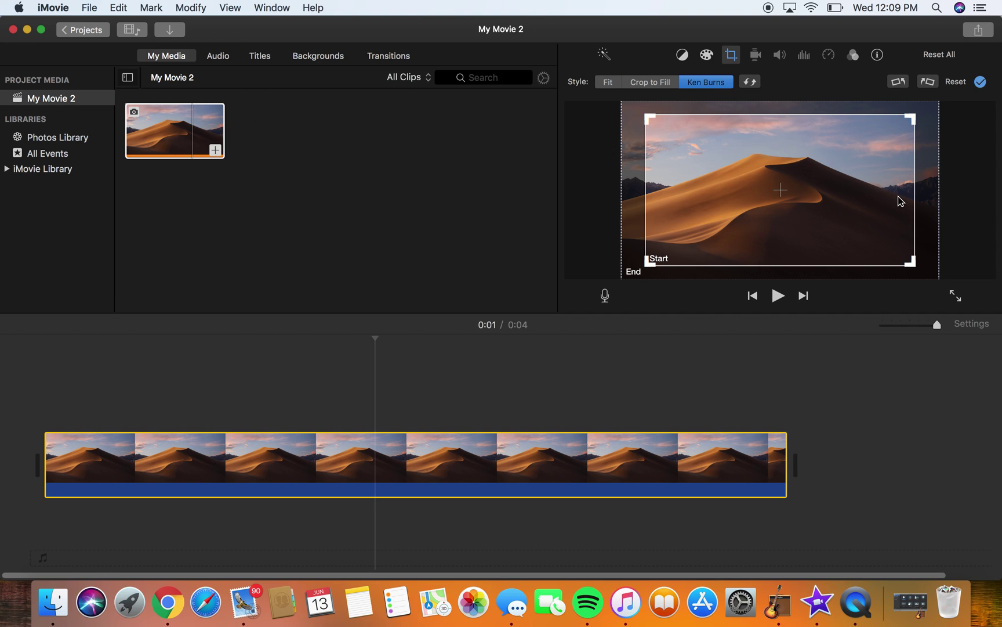
{"action": "left_click_drag", "start_coordinate": [878, 142], "coordinate": [855, 155]}
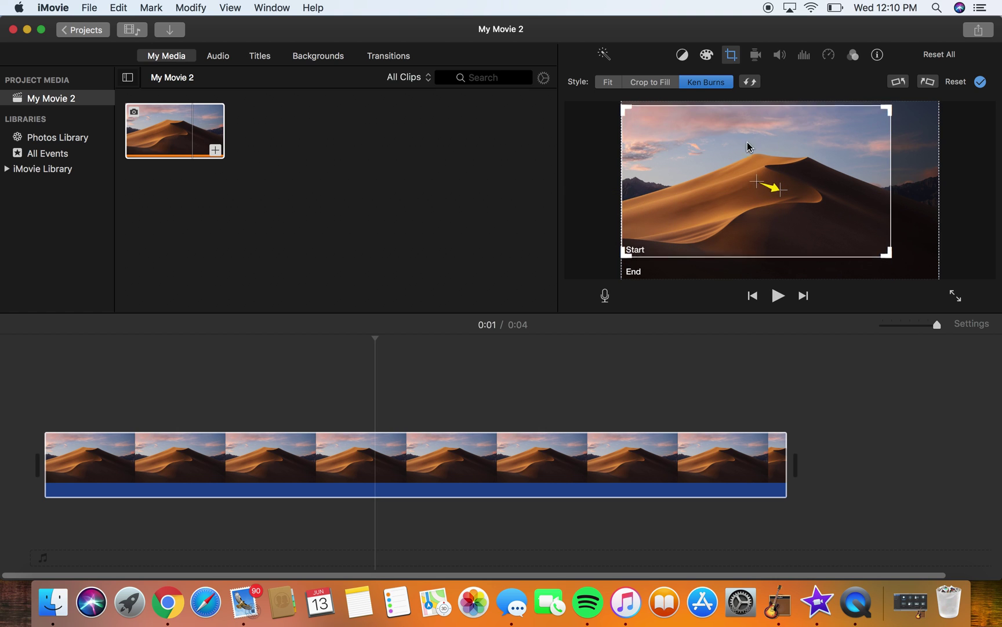
{"action": "left_click_drag", "start_coordinate": [816, 168], "coordinate": [830, 153]}
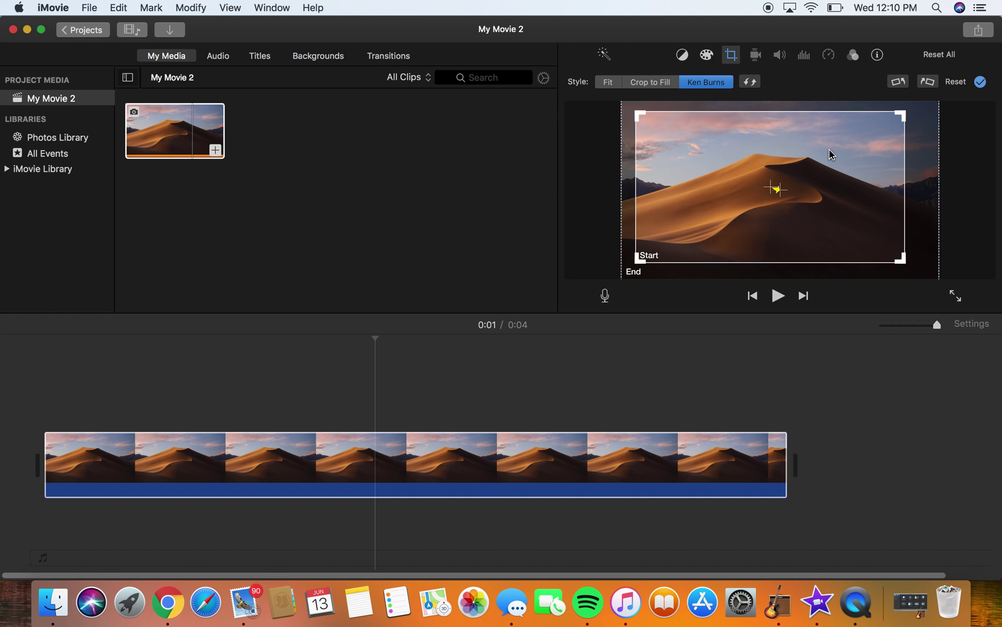
Switch the dune clip to Fit and preview it from the start to confirm it stays still.
{"action": "left_click", "coordinate": [610, 83]}
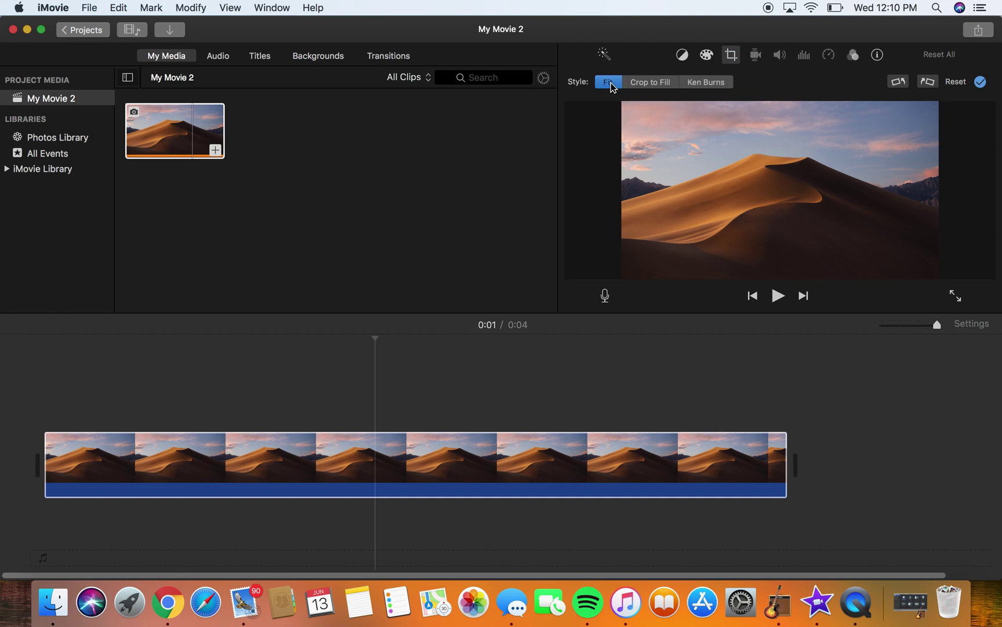
{"action": "left_click", "coordinate": [188, 376]}
{"action": "left_click", "coordinate": [79, 371]}
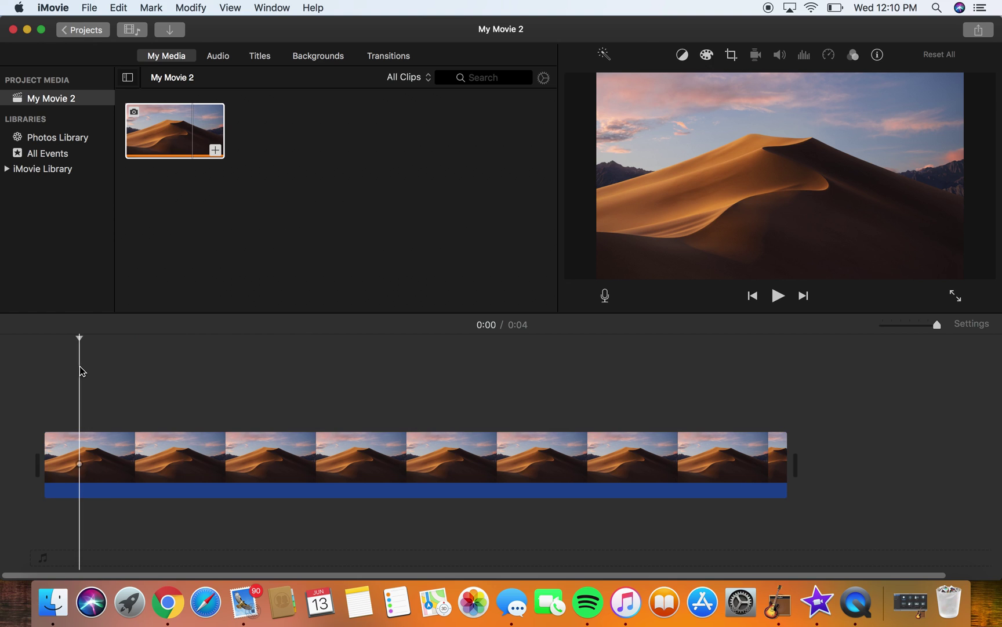
{"action": "key", "text": "space"}
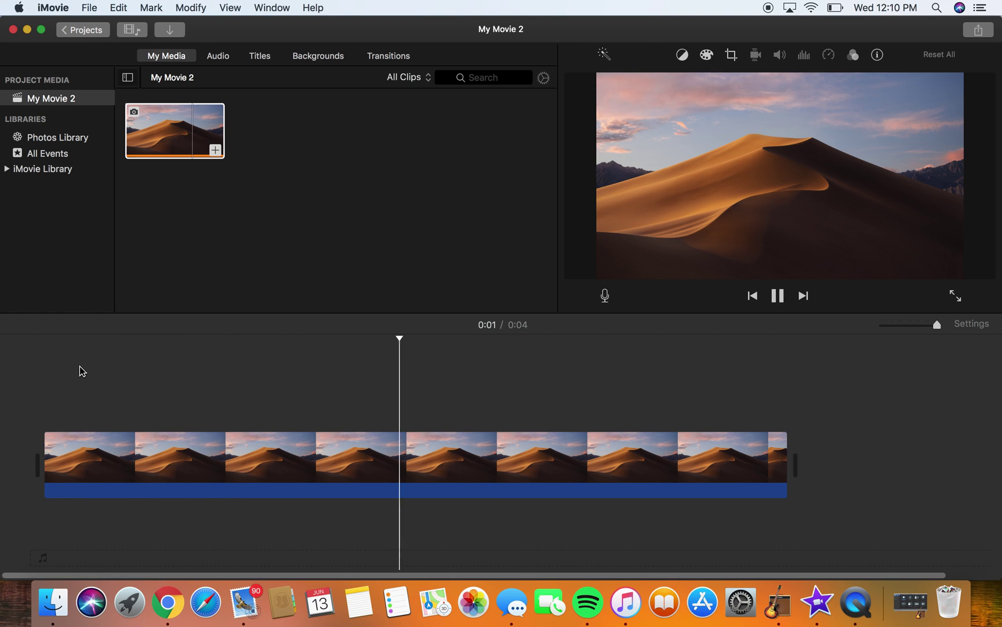
{"action": "key", "text": "space"}
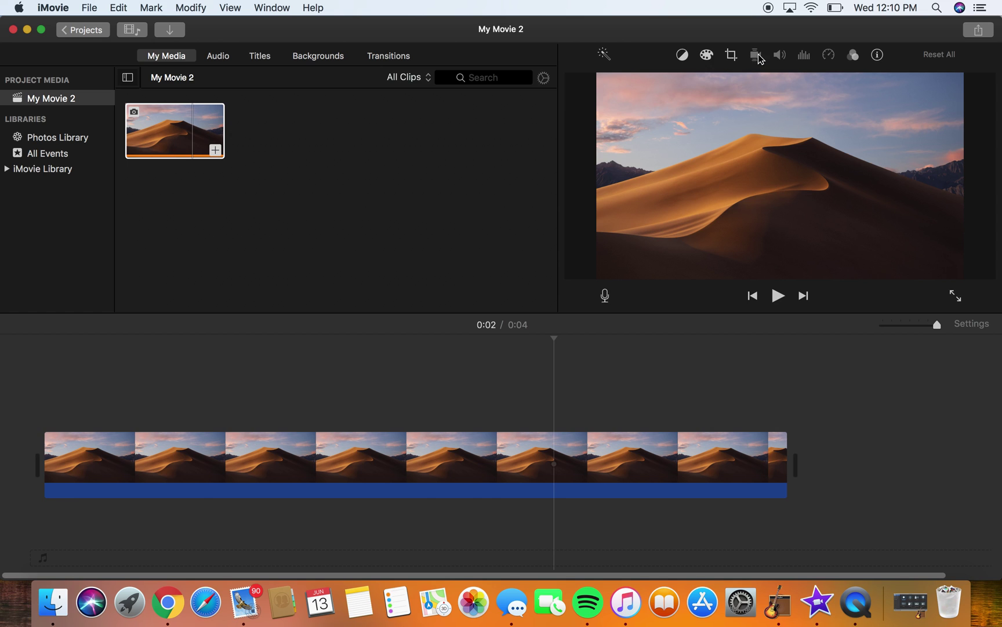
Apply Crop to Fill to the dune clip, with the crop shrunk and shifted over the dune.
{"action": "left_click", "coordinate": [732, 54]}
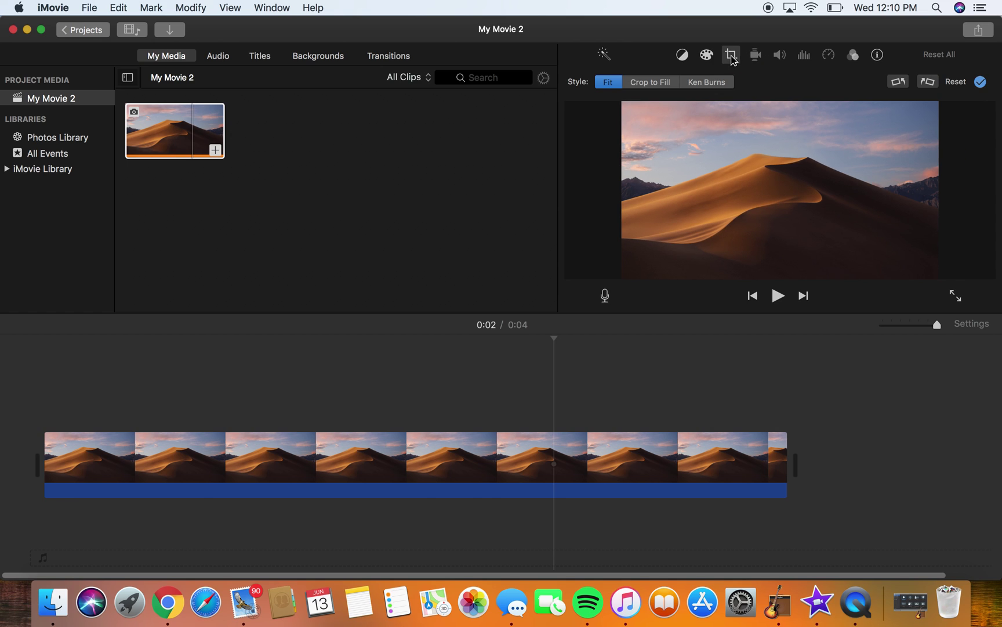
{"action": "left_click", "coordinate": [649, 83]}
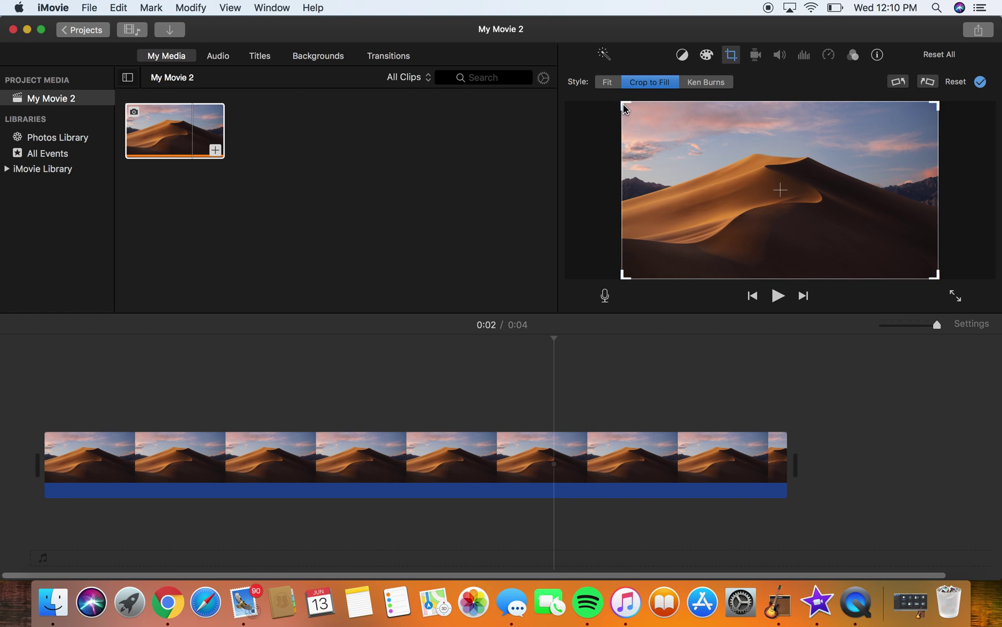
{"action": "left_click_drag", "start_coordinate": [620, 102], "coordinate": [675, 131]}
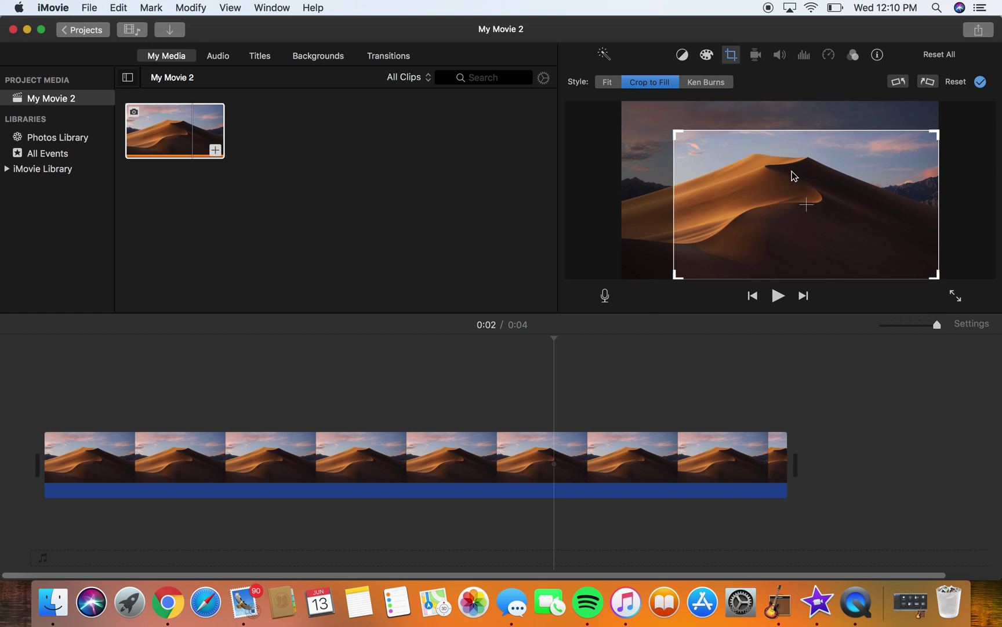
{"action": "left_click_drag", "start_coordinate": [795, 175], "coordinate": [767, 165]}
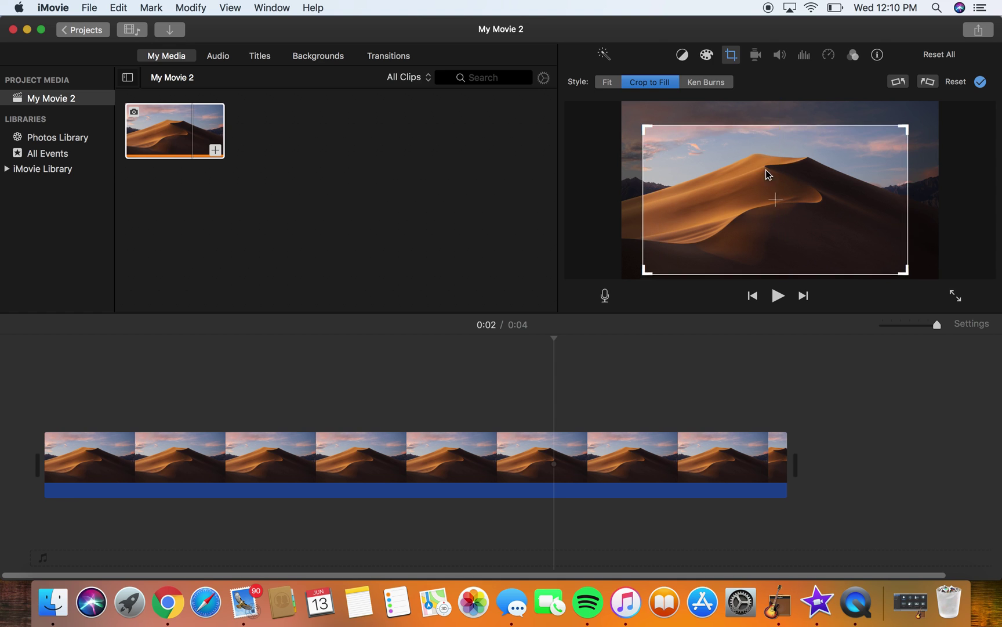
{"action": "left_click", "coordinate": [981, 83]}
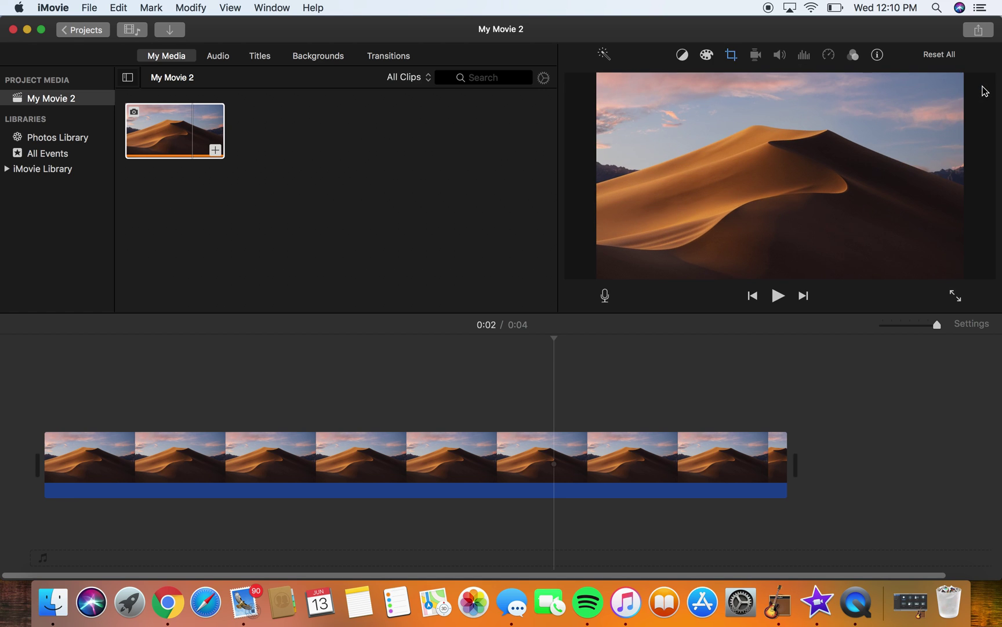
{"action": "left_click", "coordinate": [317, 423]}
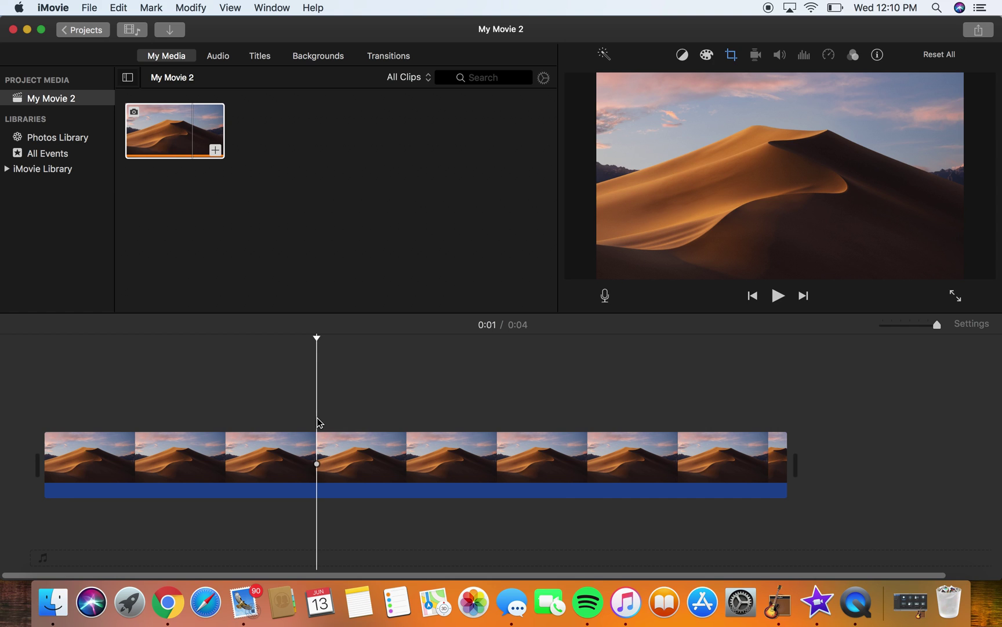
{"action": "key", "text": "space"}
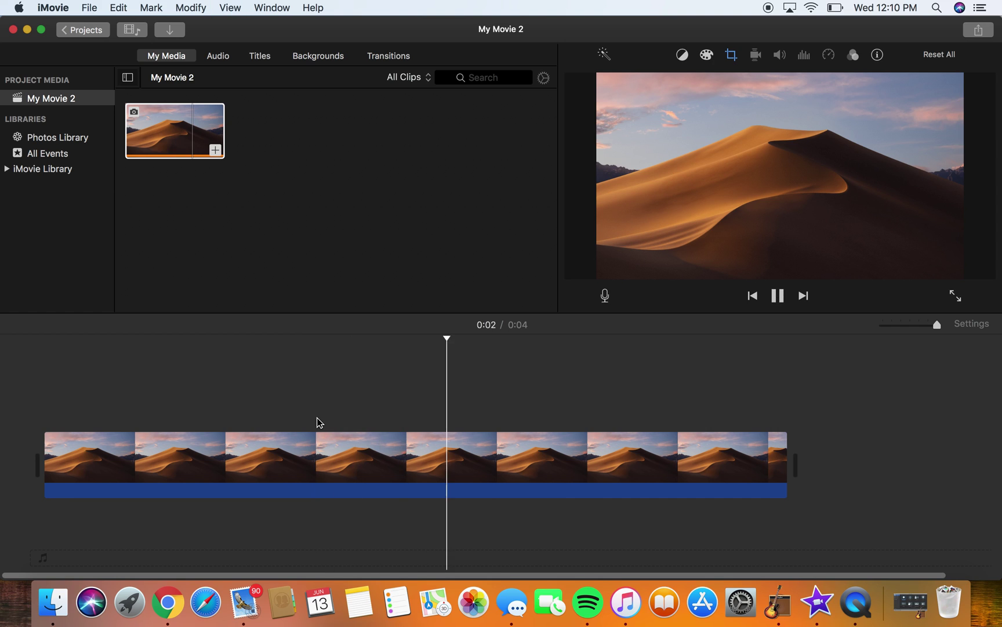